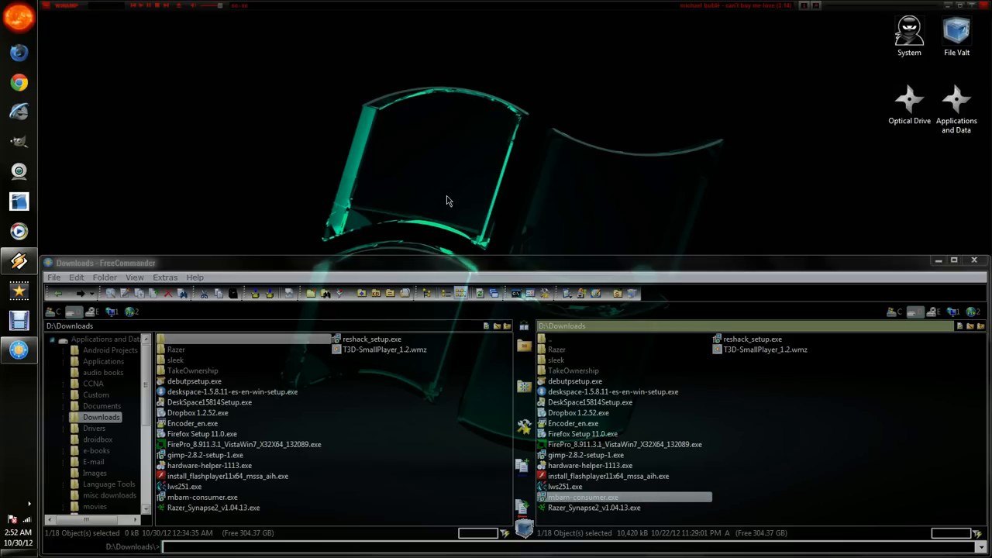
Examine the custom entries in the desktop's context menu and close it again.
right_click(432, 138)
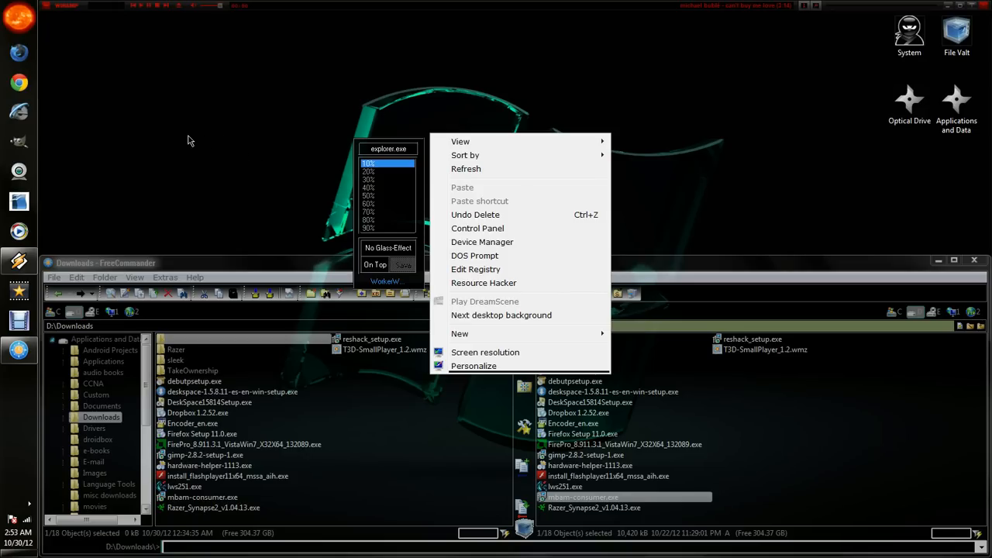
left_click(187, 140)
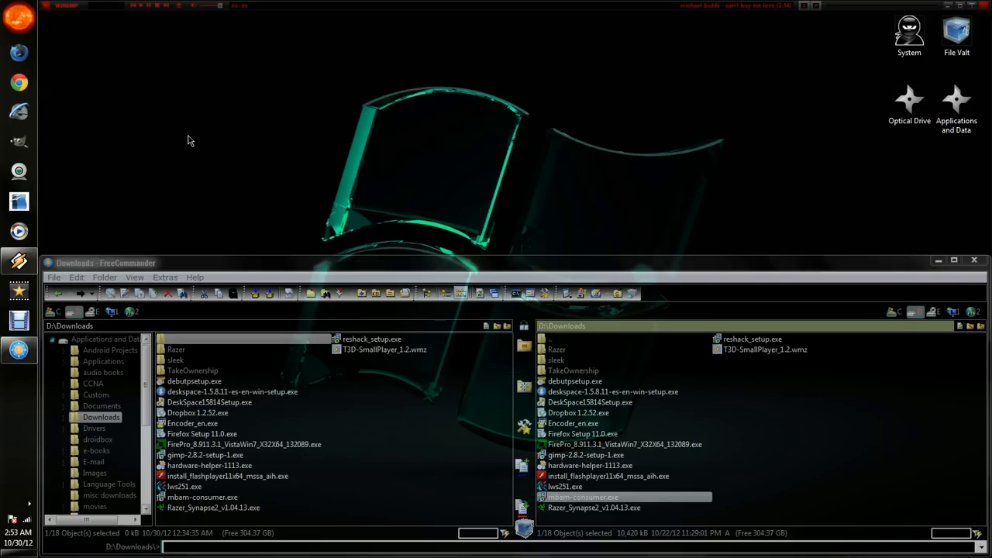
Search the computer's programs for notepad and open the file location of notepad.exe.
left_click(38, 24)
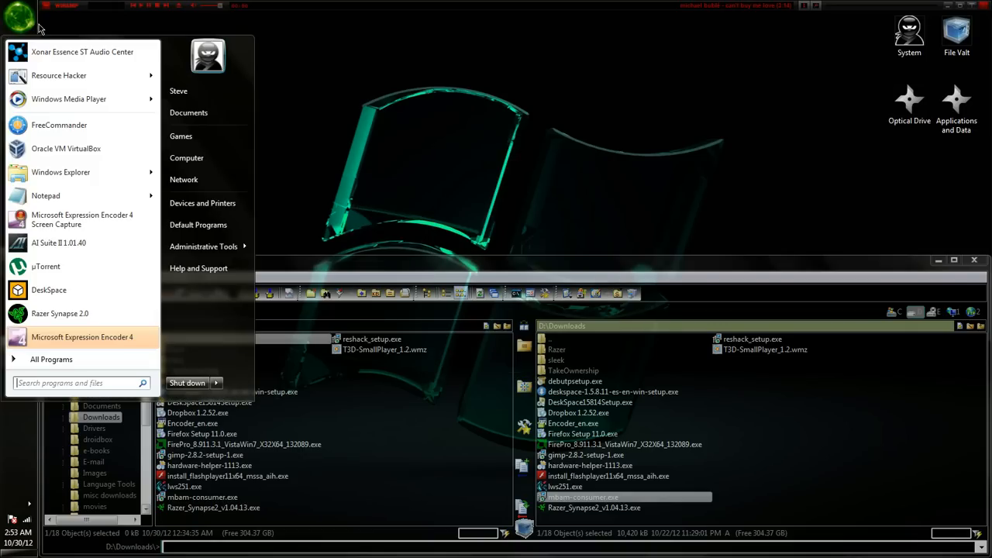
type("no")
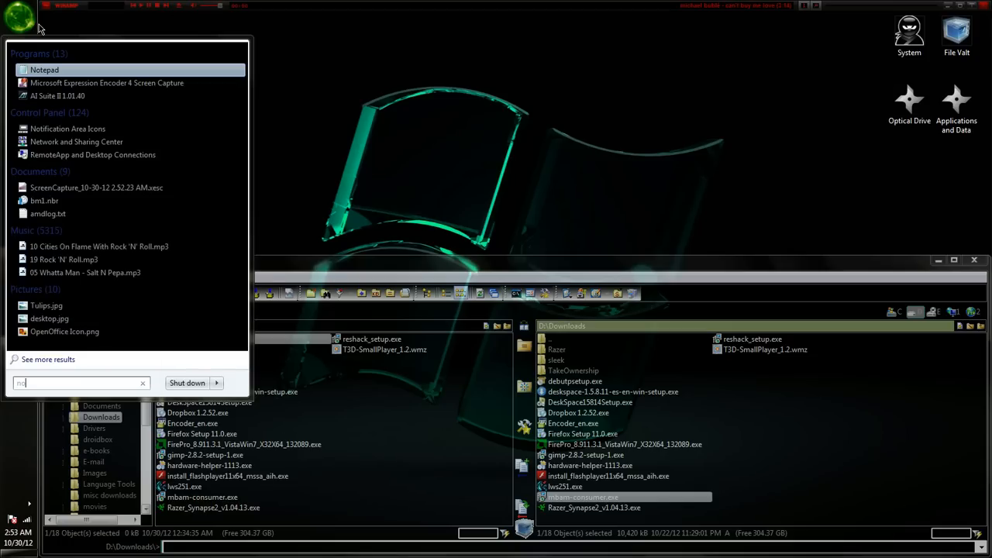
type("tep")
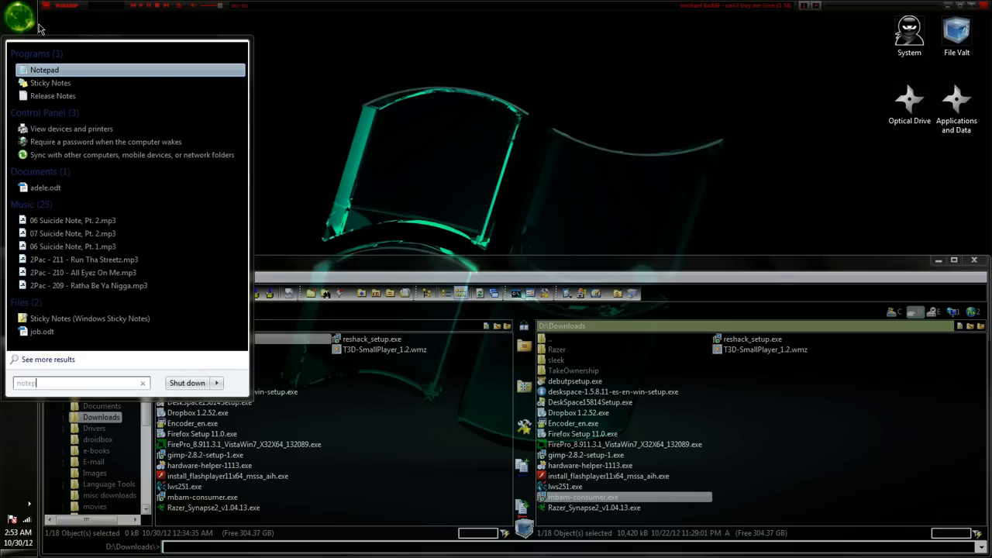
type("ad")
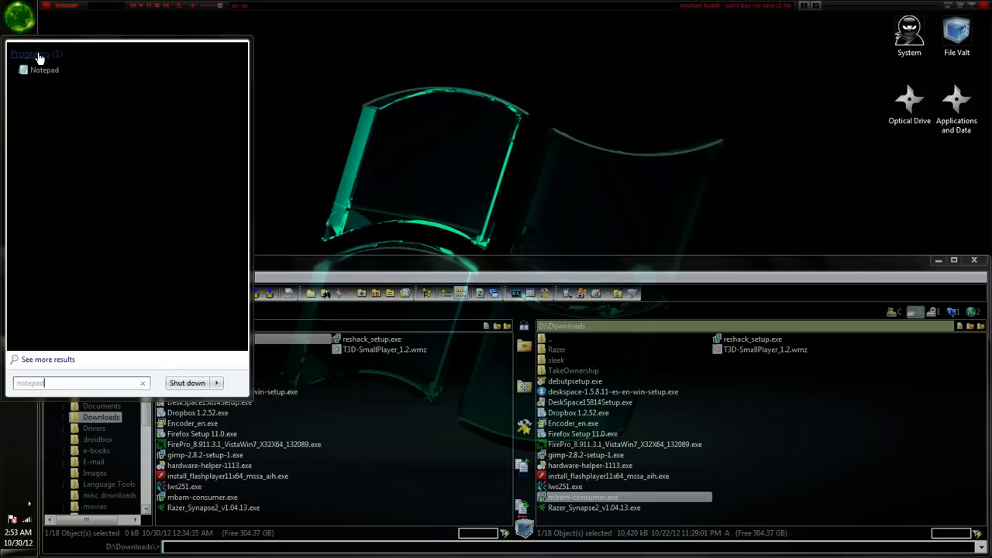
left_click(39, 58)
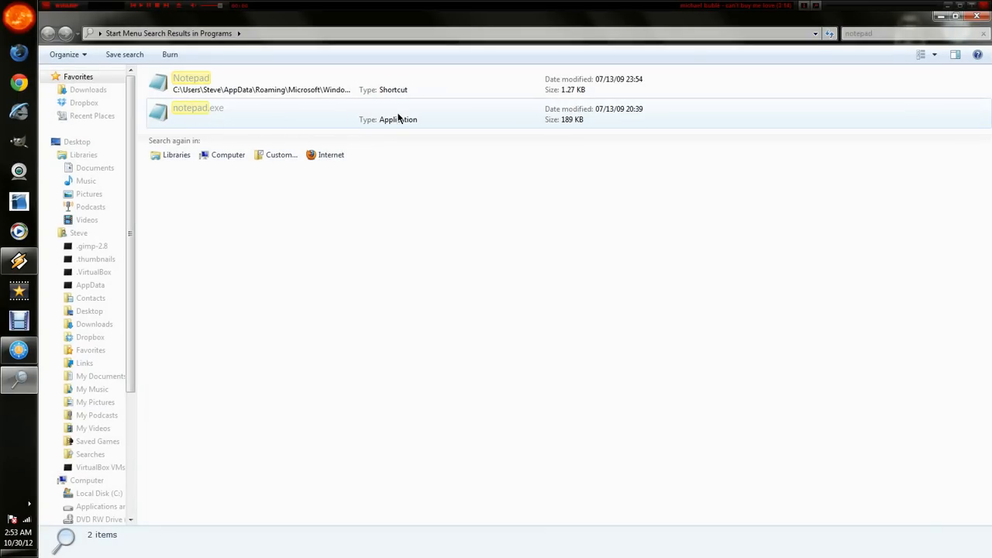
right_click(336, 120)
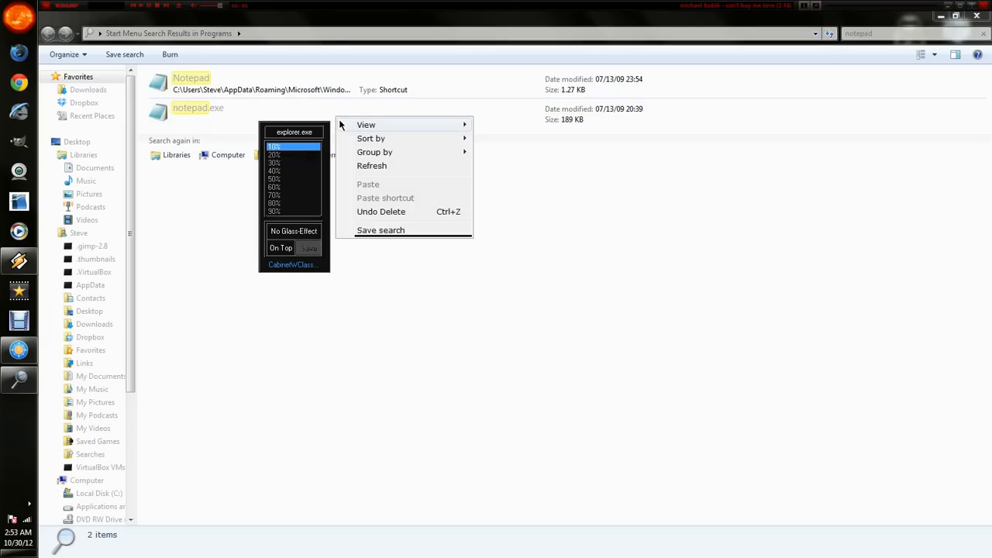
left_click(247, 118)
right_click(240, 115)
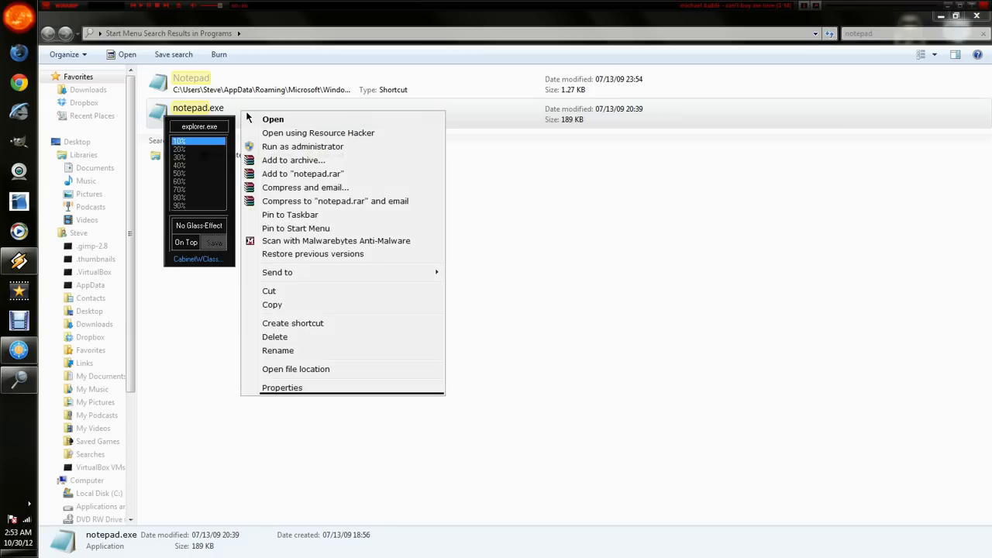
left_click(313, 371)
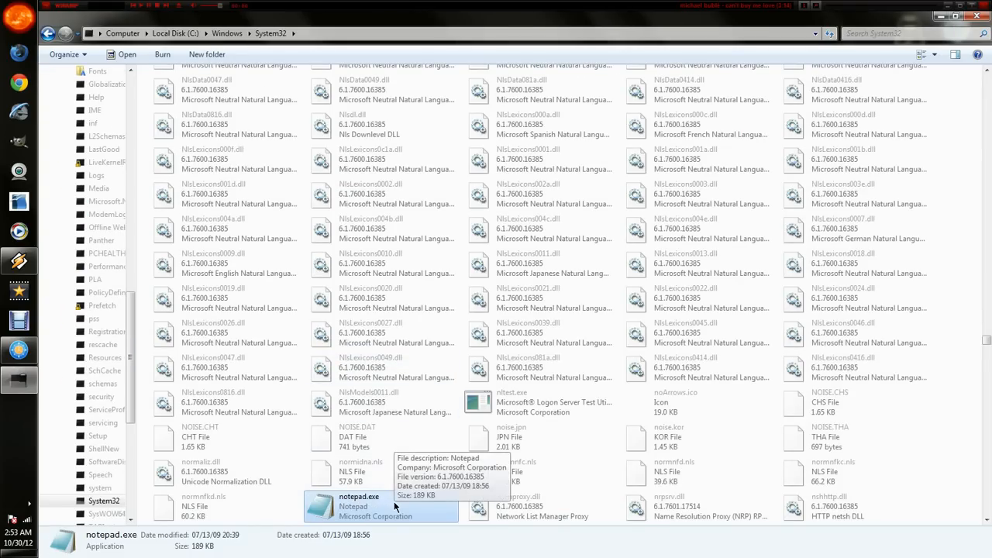
Copy the full object path of notepad.exe from its security properties, and put the properties and folder windows away.
right_click(381, 506)
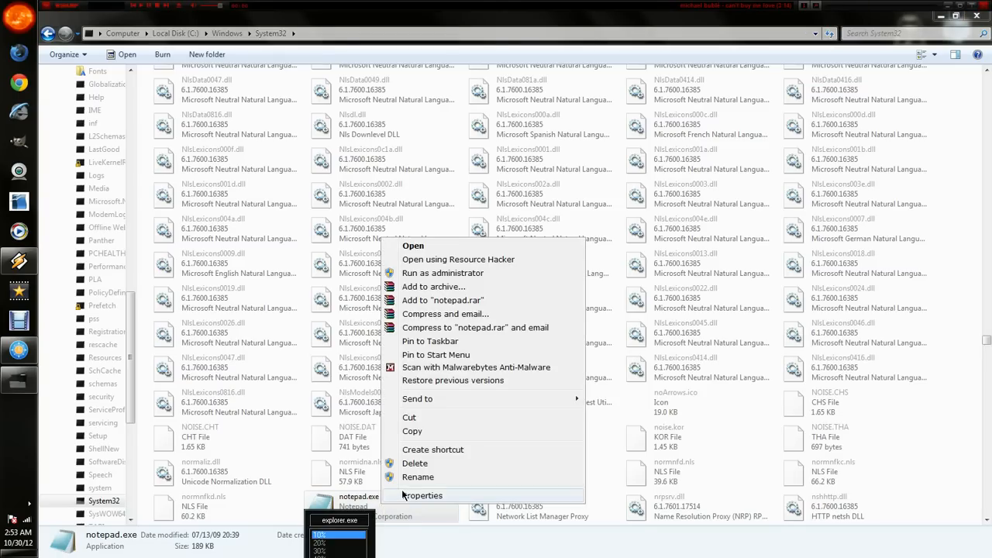
left_click(408, 496)
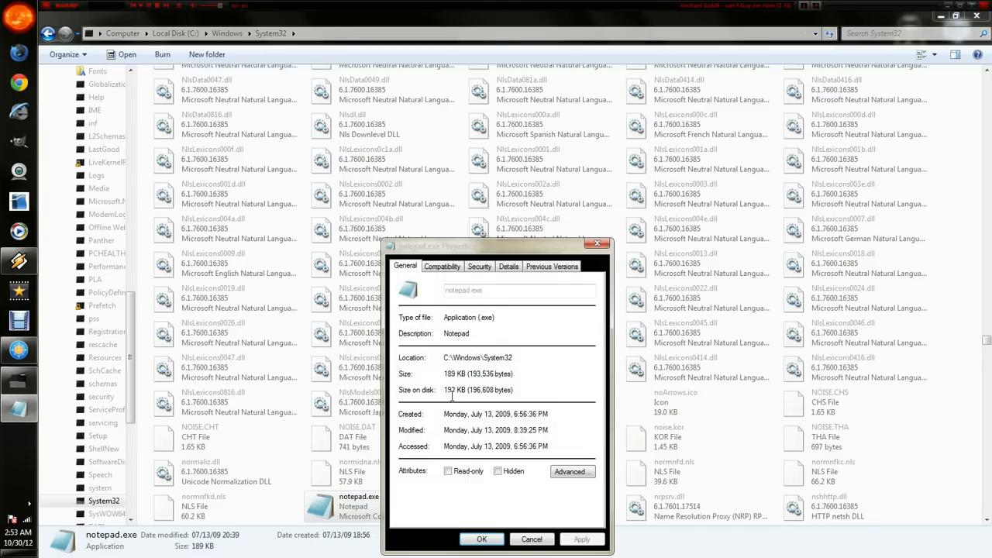
left_click(480, 267)
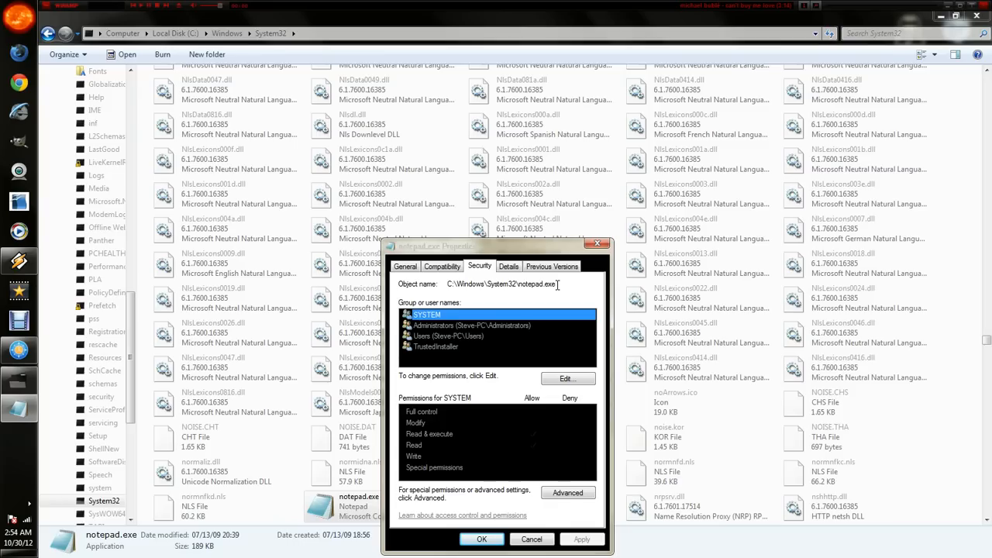
left_click_drag(558, 284, 427, 287)
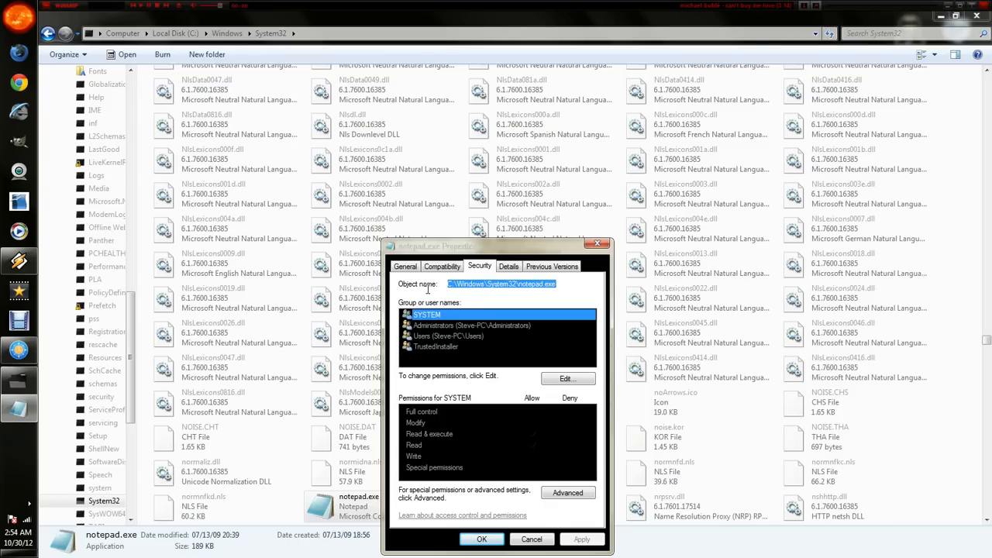
right_click(482, 286)
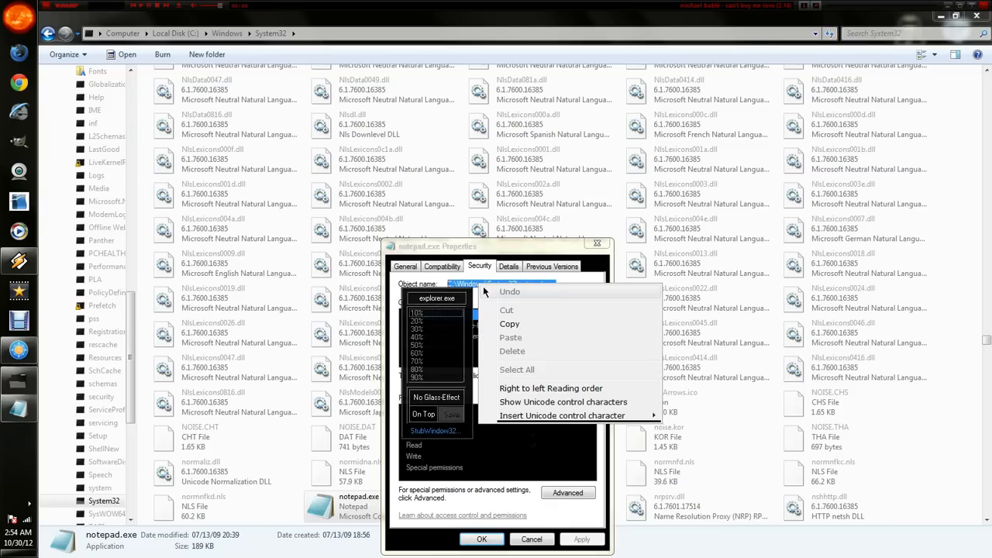
left_click(522, 326)
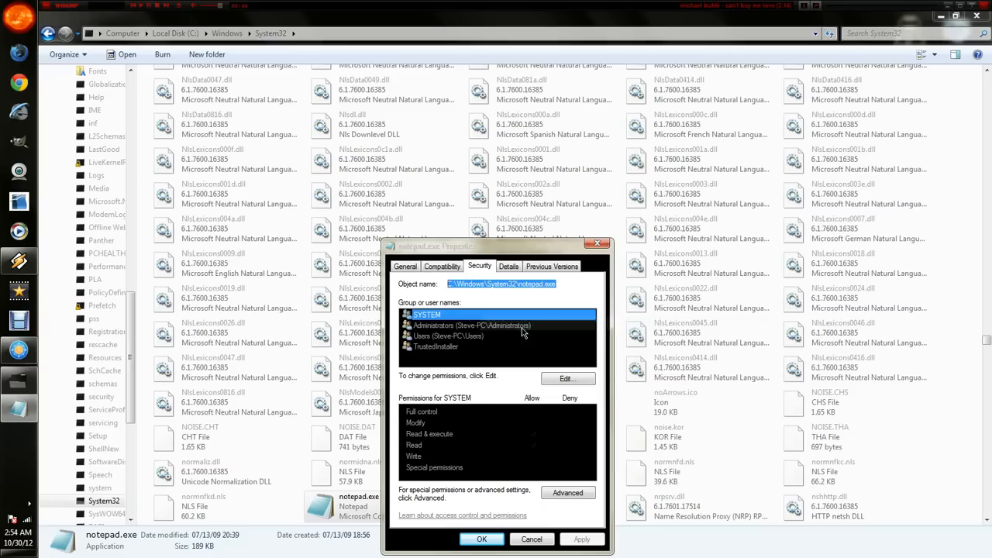
left_click(602, 246)
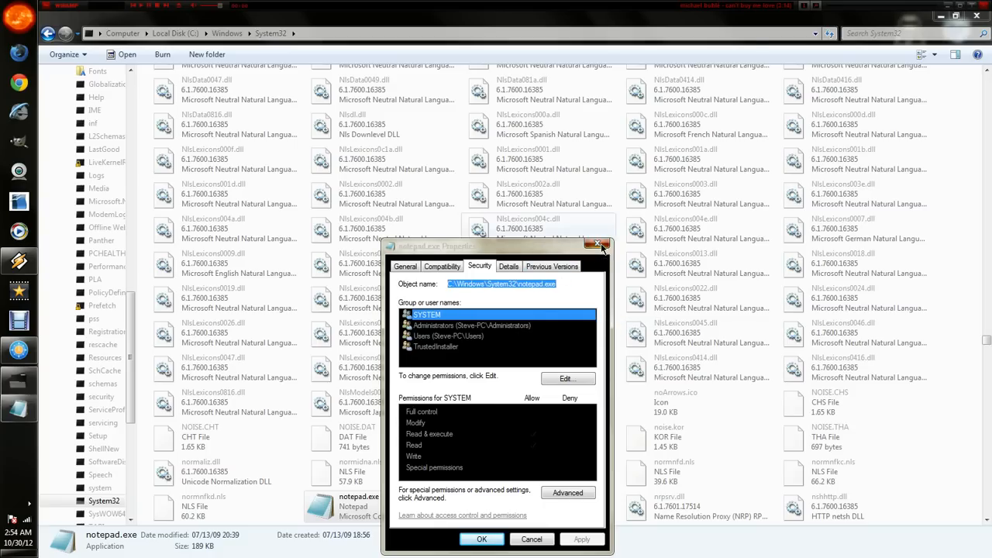
left_click(939, 17)
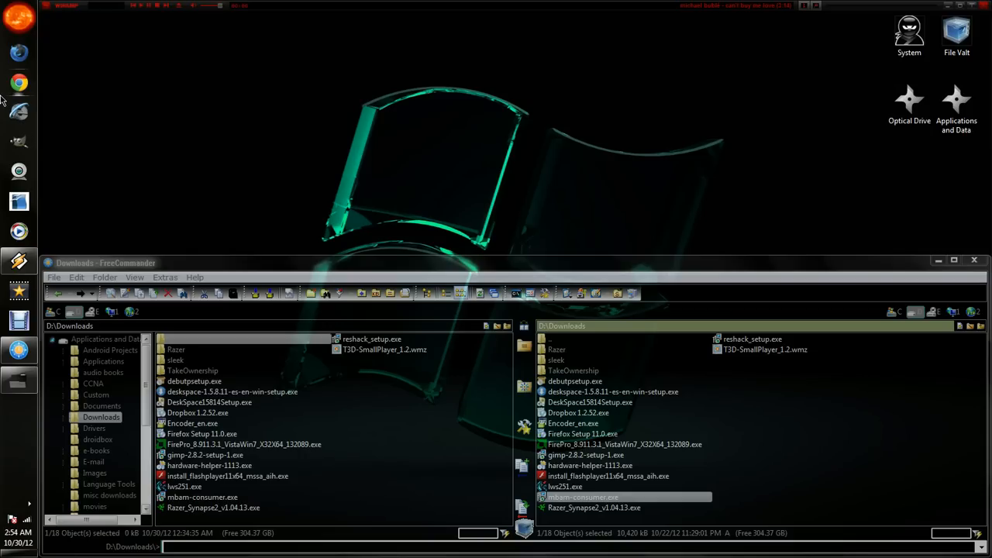
Launch the Registry Editor by searching for regedit.
left_click(17, 17)
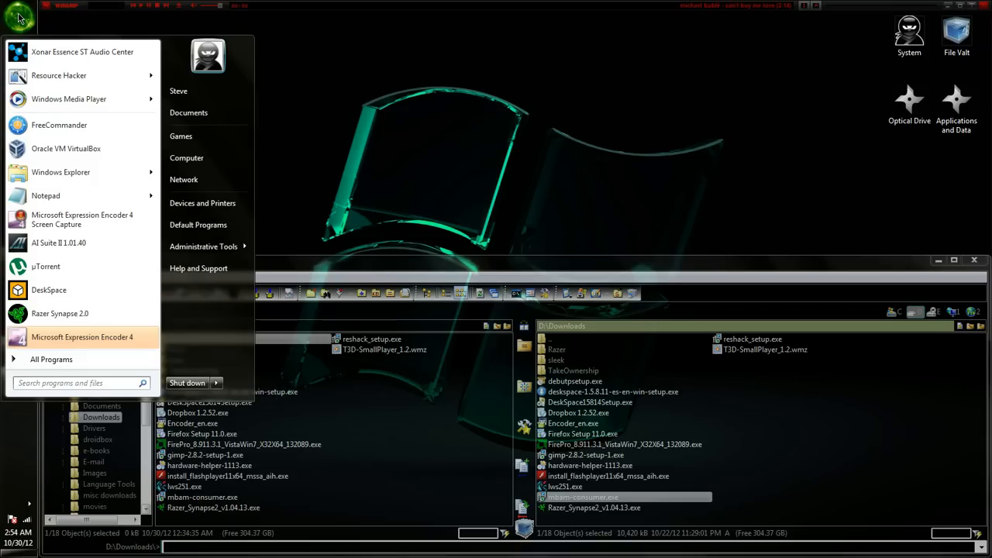
type("r")
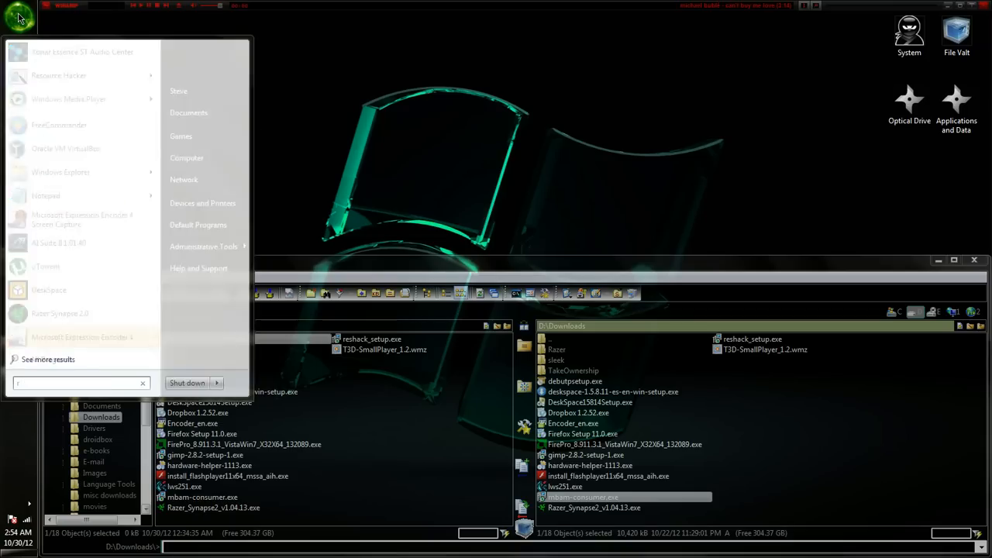
type("egedit")
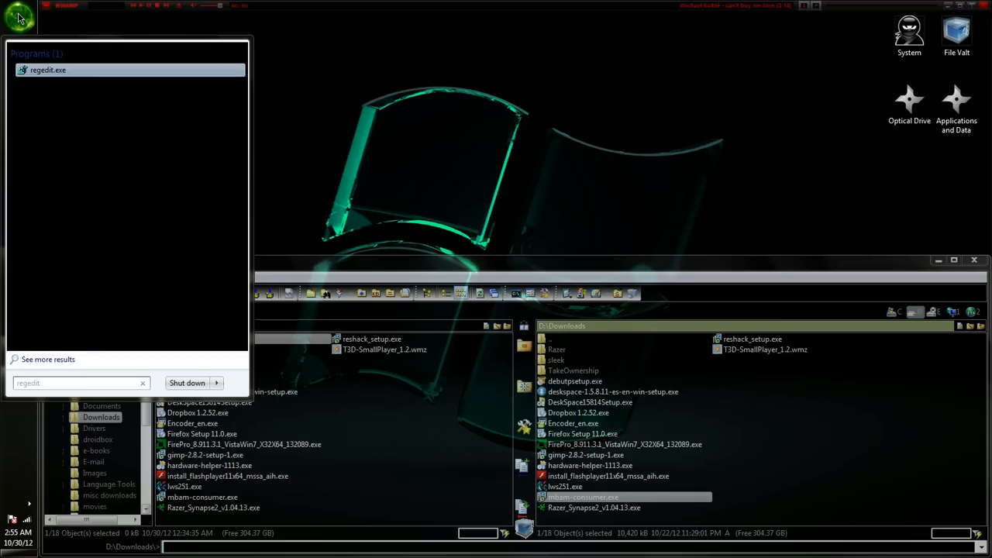
key("Return")
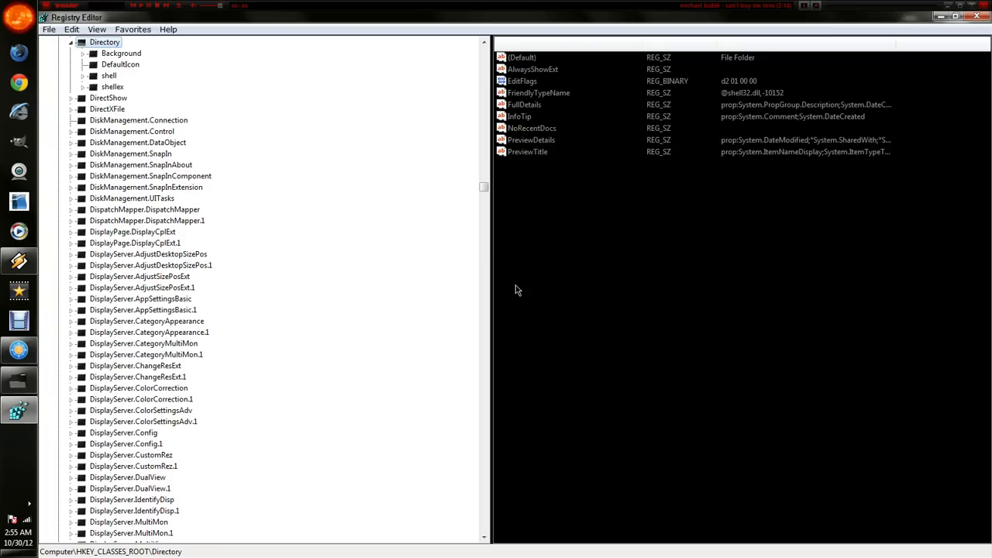
Collapse the Directory key and the whole HKEY_CLASSES_ROOT branch in the registry tree.
left_click(69, 43)
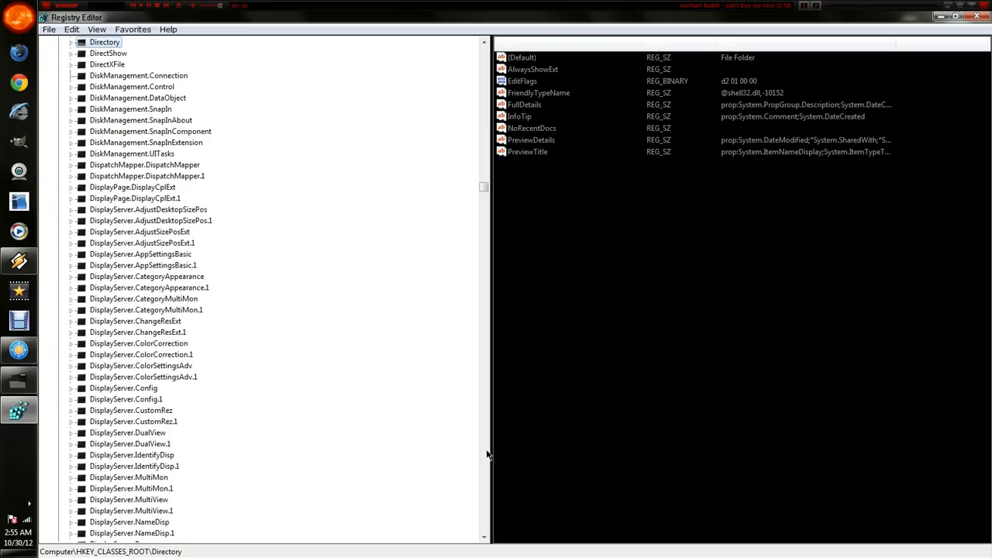
left_click_drag(483, 188, 488, 51)
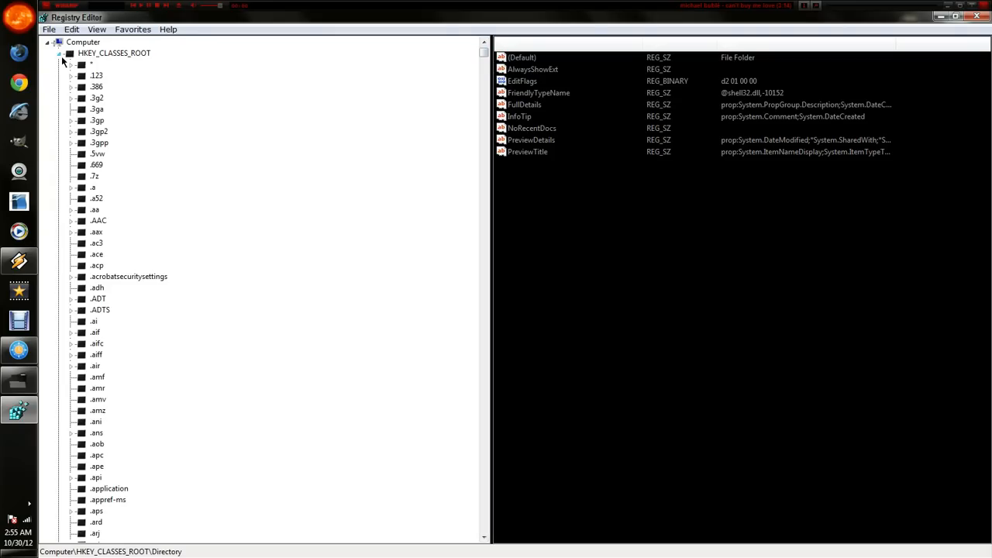
left_click(59, 52)
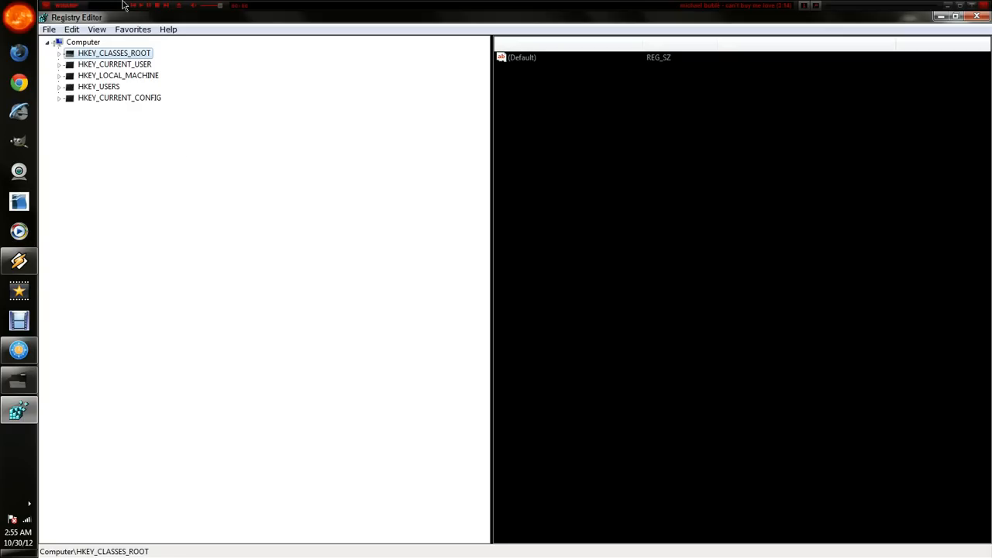
Expand HKEY_CLASSES_ROOT and select its Directory key.
double_click(110, 54)
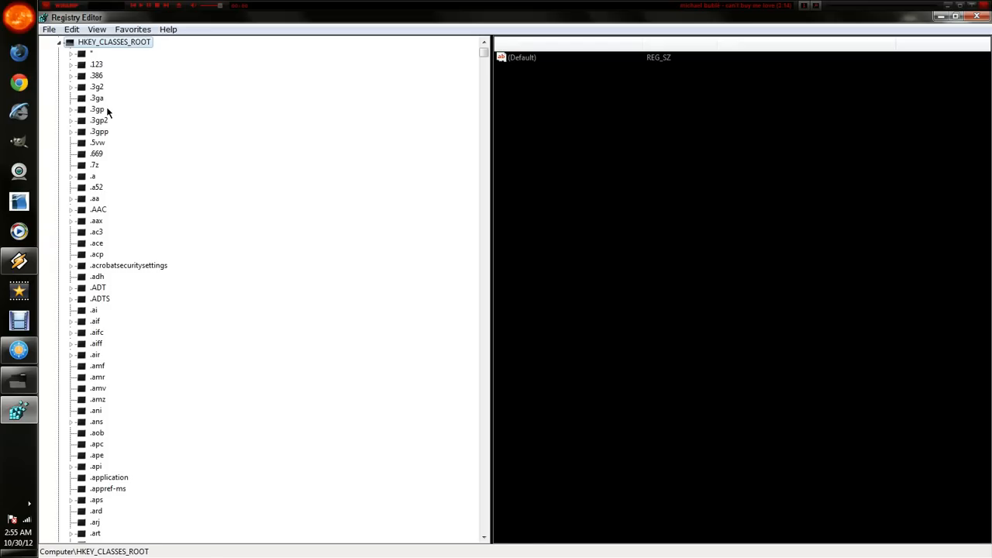
key("d")
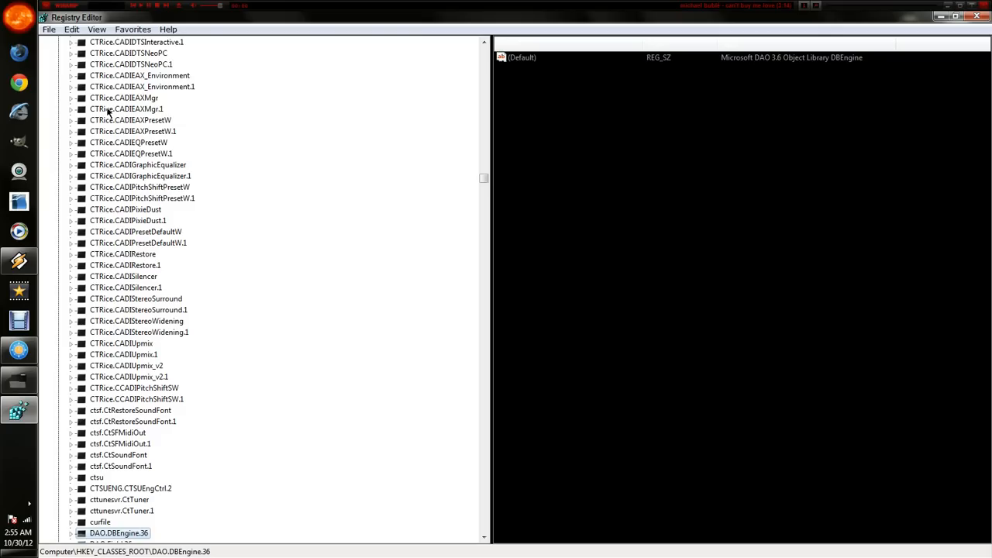
key("Down")
key("Down")
key("Down")
key("Down")
key("Down")
key("Down")
key("Down")
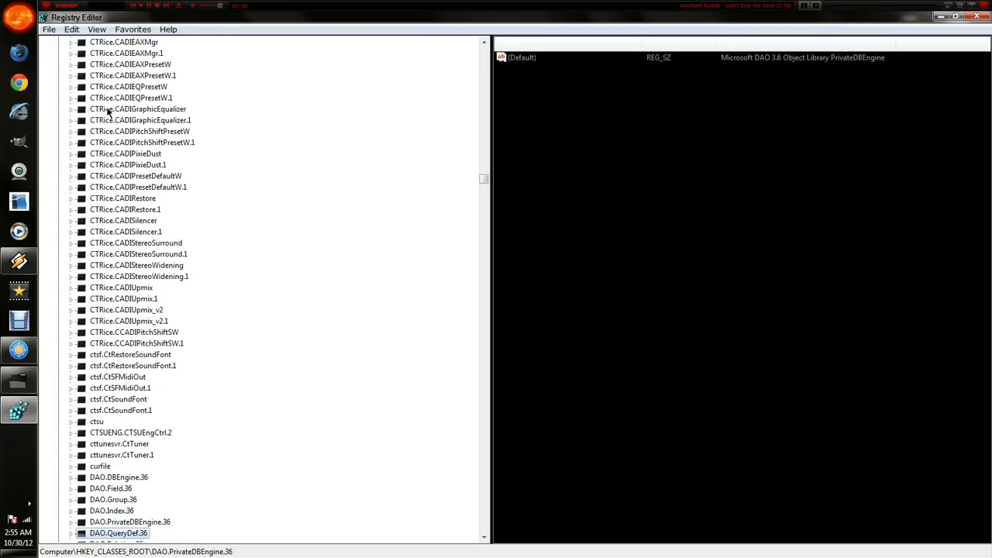
key("Down")
key("Down")
key("Down")
key("Down")
key("Down")
key("Down")
key("Down")
key("Down")
key("Down")
key("Down")
key("Down")
key("Down")
key("Down")
key("Down")
key("Down")
key("Down")
key("Down")
key("Down")
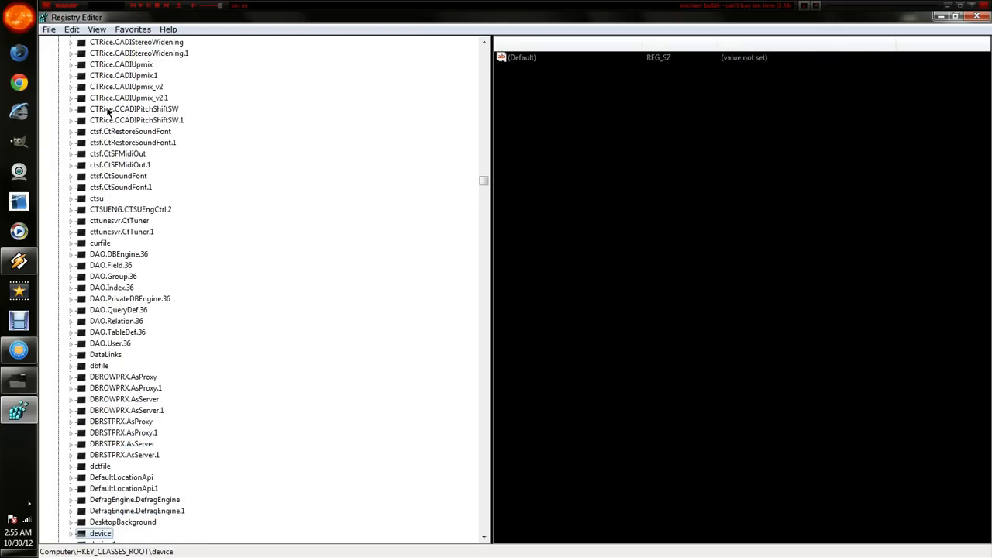
key("Down")
key("Down")
key("Down")
key("Down")
key("Down")
key("Down")
key("Down")
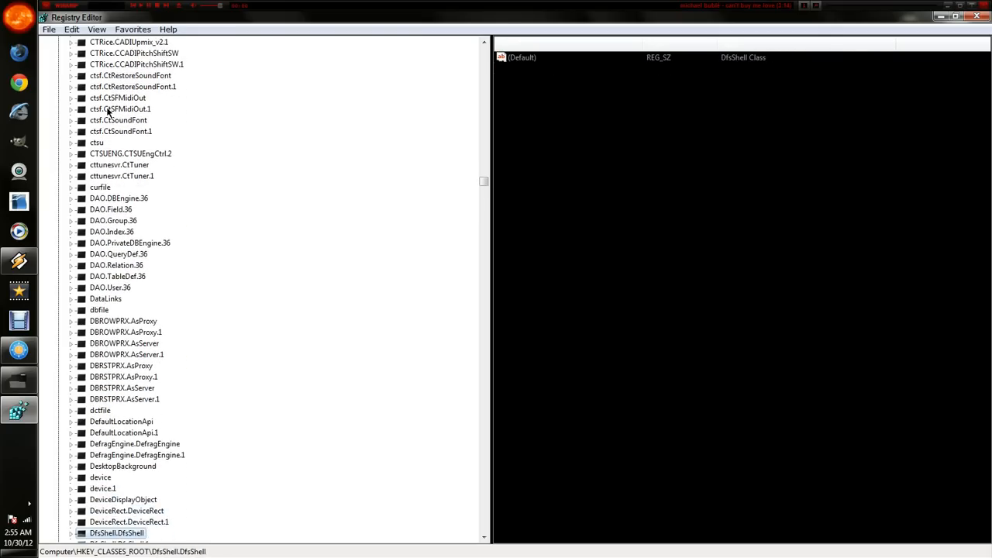
key("Down")
key("Down")
key("Down")
key("Down")
key("Down")
key("Down")
key("Down")
key("Down")
key("Down")
key("Down")
key("Down")
key("Down")
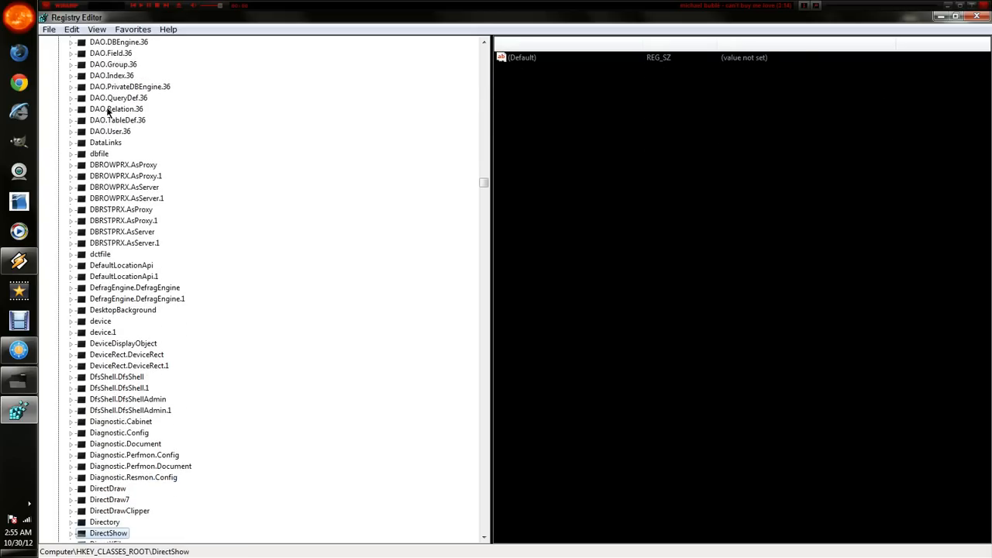
key("Up")
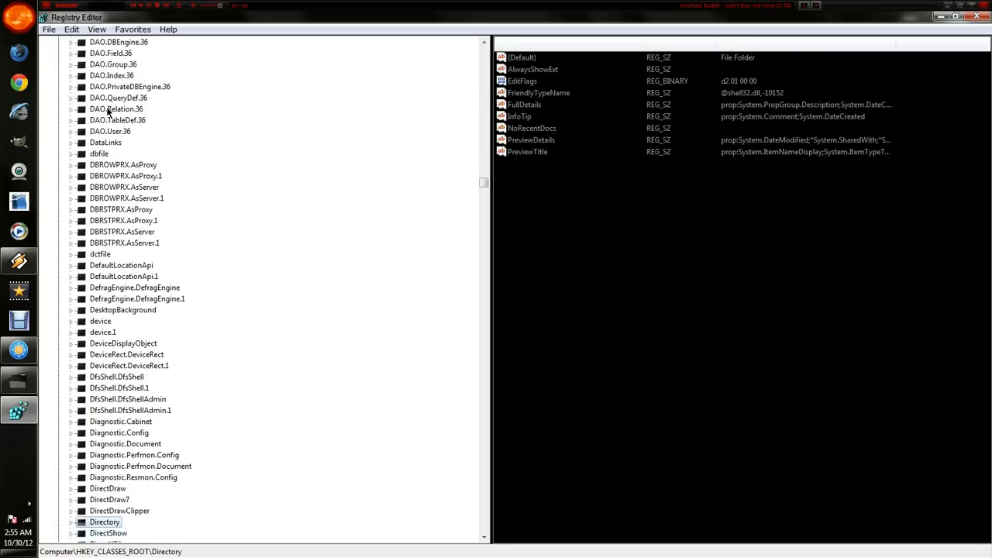
Expand the Directory key down through Background to its shell subkey.
double_click(106, 523)
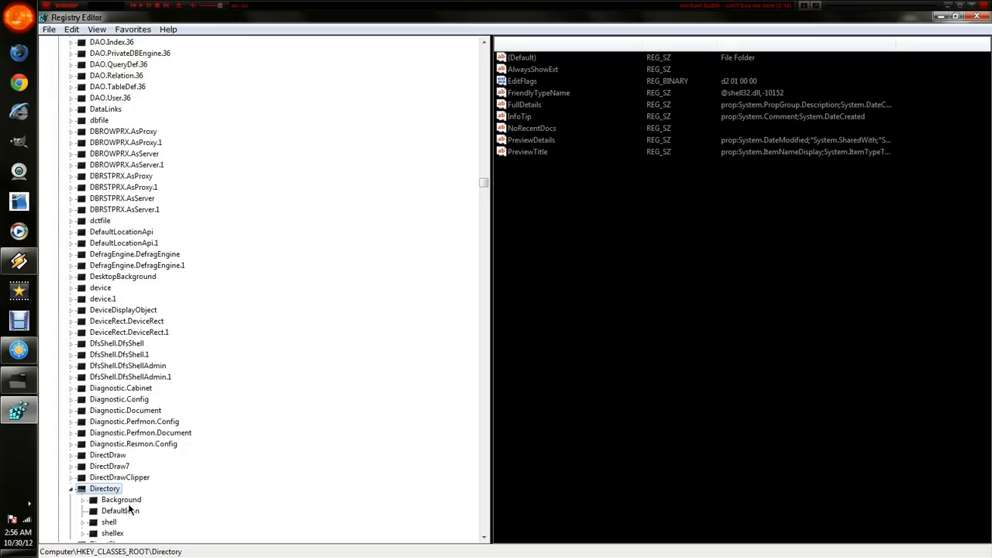
double_click(129, 503)
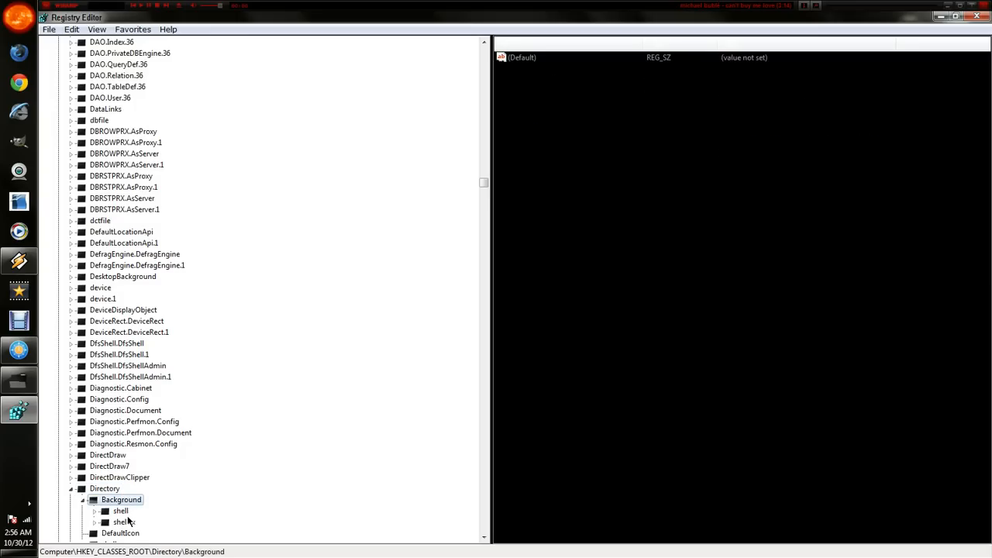
double_click(124, 512)
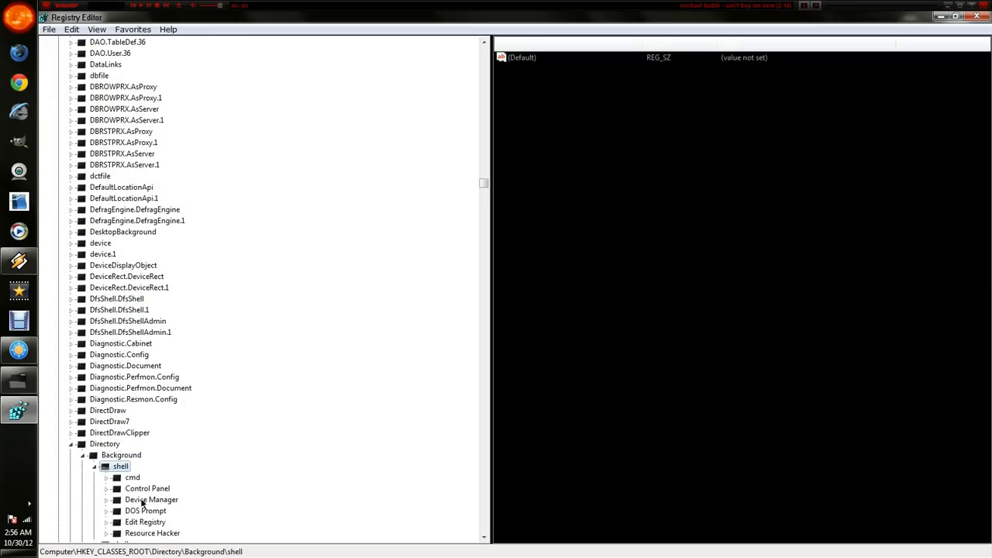
Create a new key named Notepad under the shell key of Directory\Background.
scroll(203, 471, "down", 1)
scroll(204, 466, "down", 1)
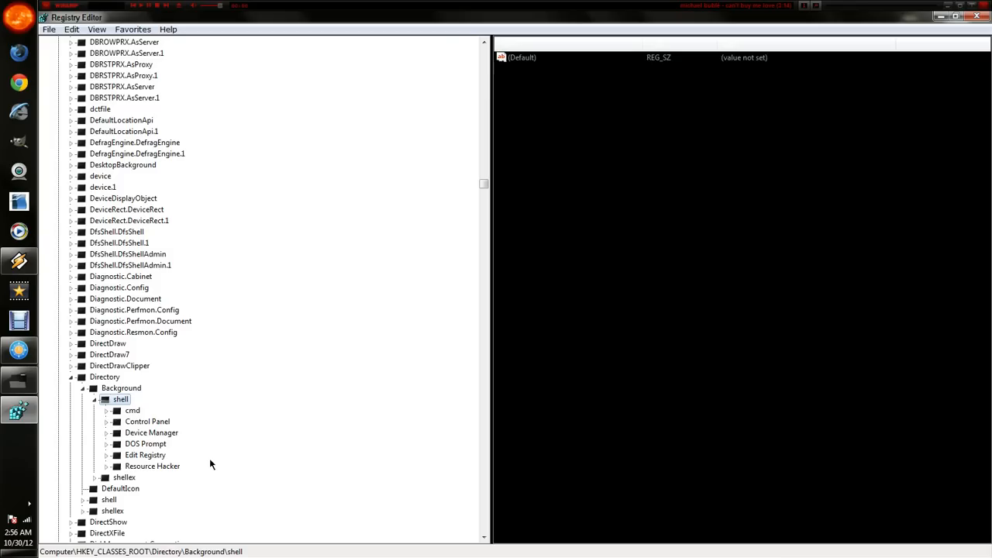
right_click(122, 400)
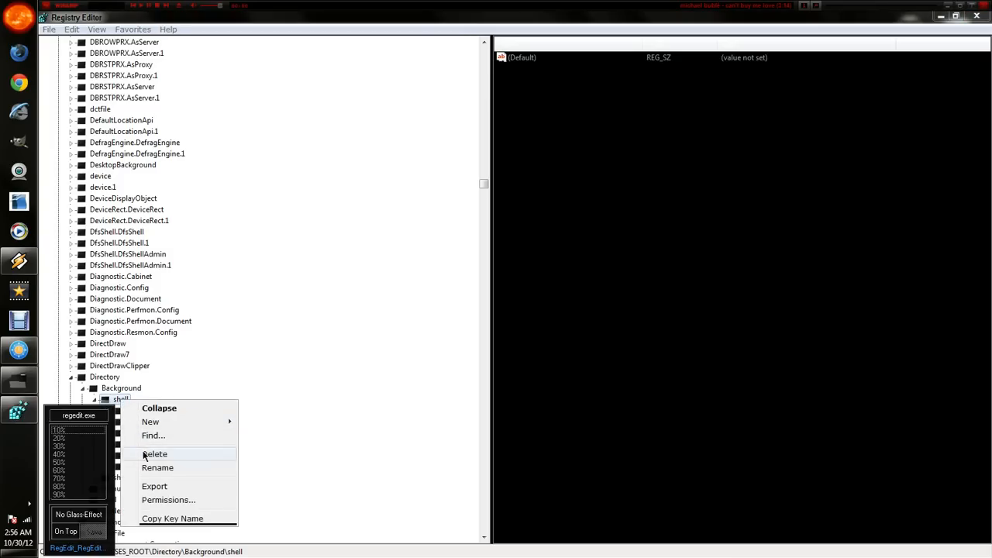
mouse_move(153, 421)
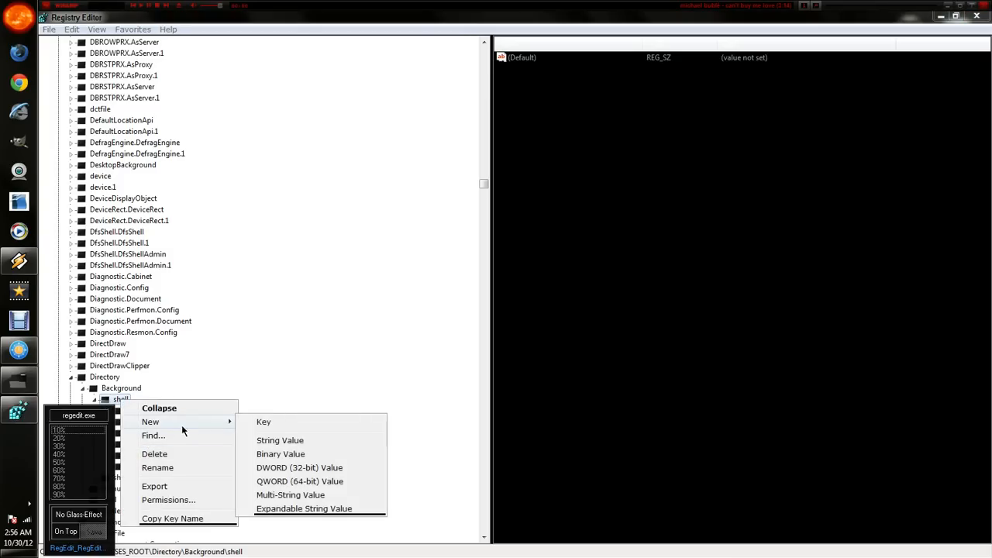
left_click(268, 423)
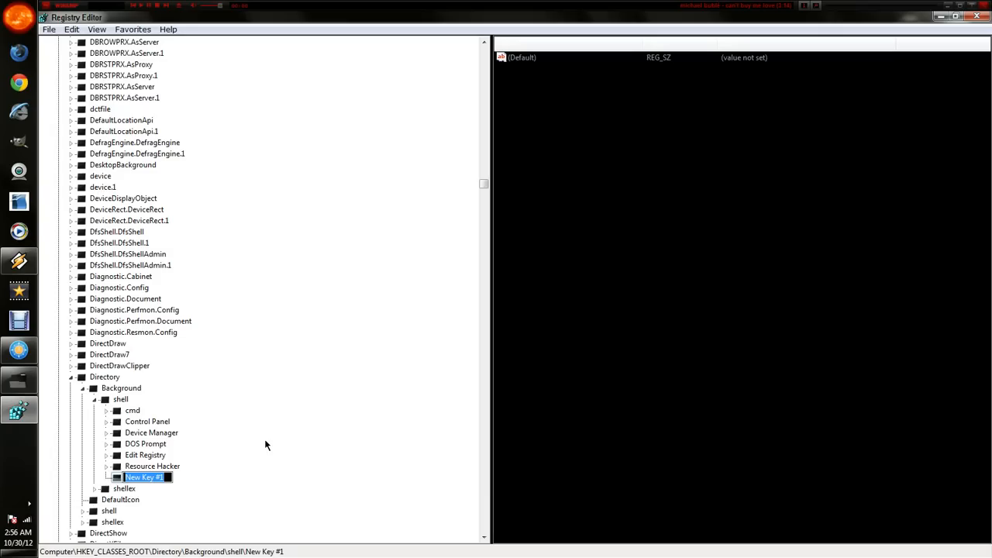
type("Note")
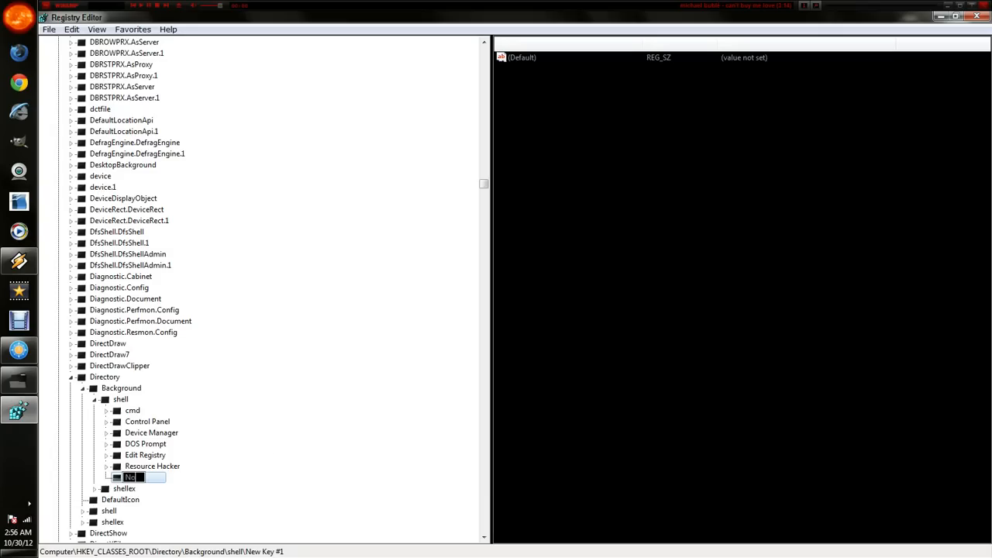
type("pad")
key("Return")
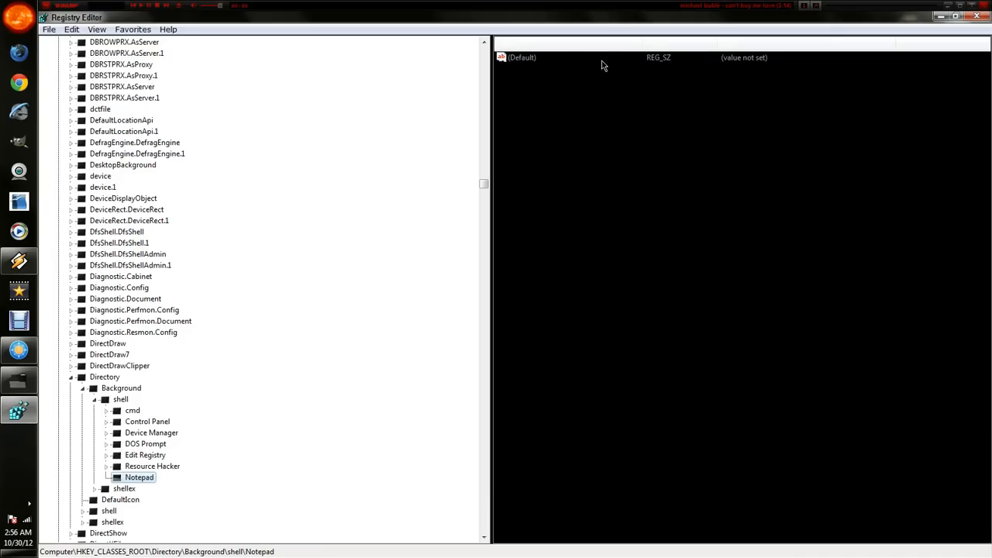
Create a subkey named command inside the Notepad key.
right_click(558, 100)
mouse_move(586, 105)
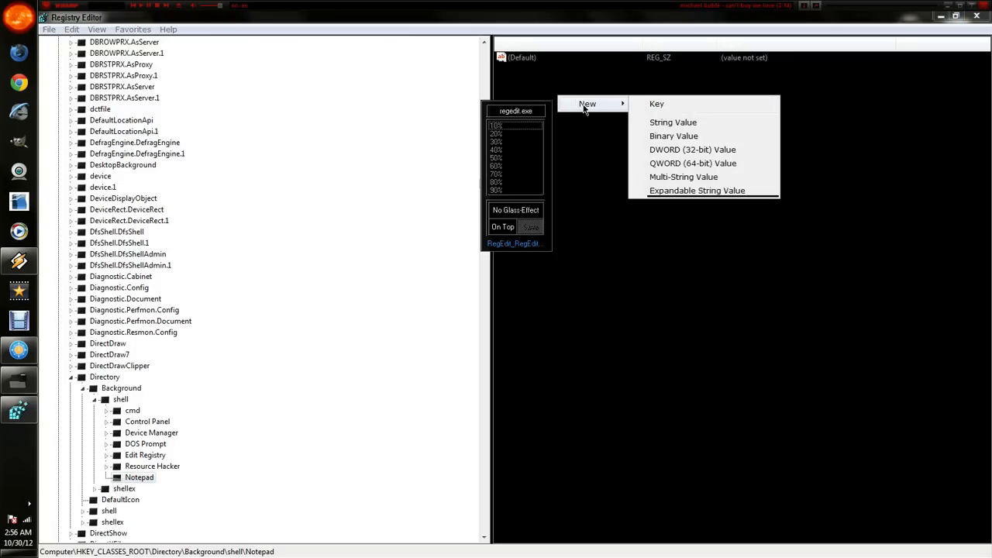
left_click(651, 105)
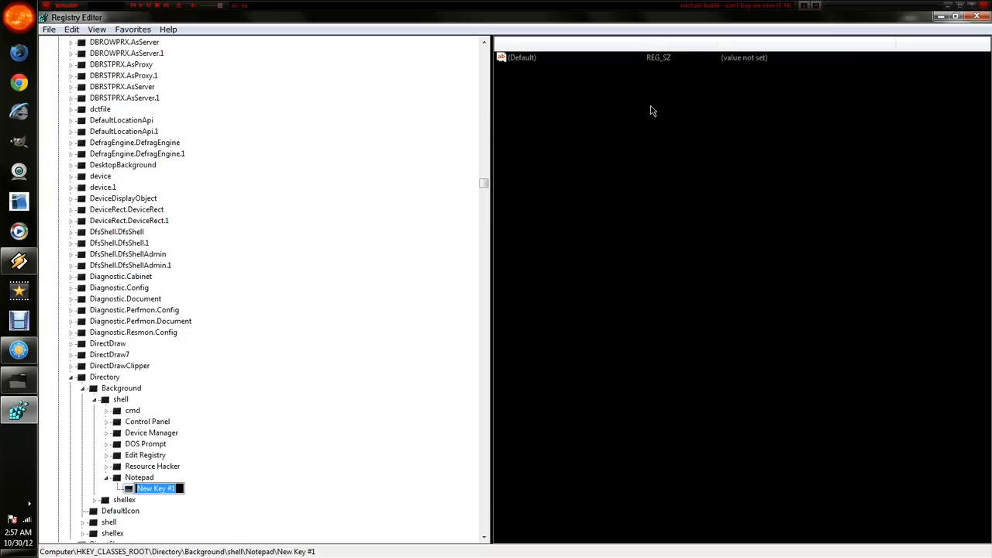
type("comm")
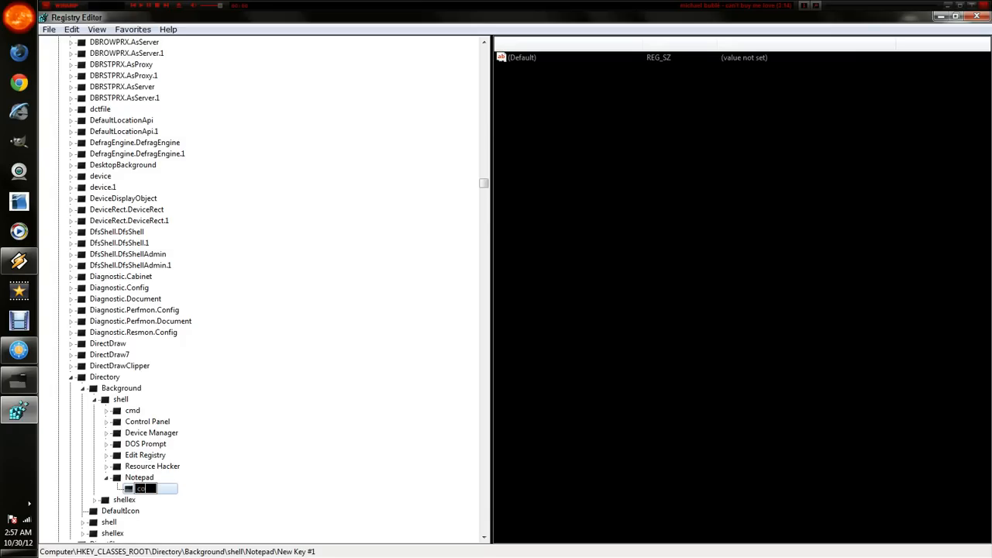
type("and")
left_click(369, 419)
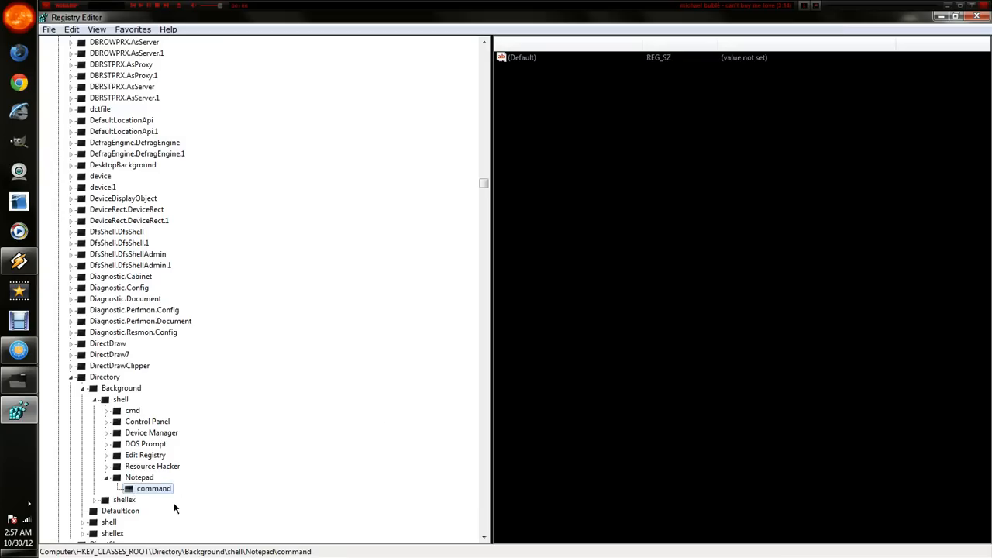
Set the command key's (Default) value data to the copied path "C:\Windows\System32\notepad.exe", including the quotation marks.
right_click(518, 60)
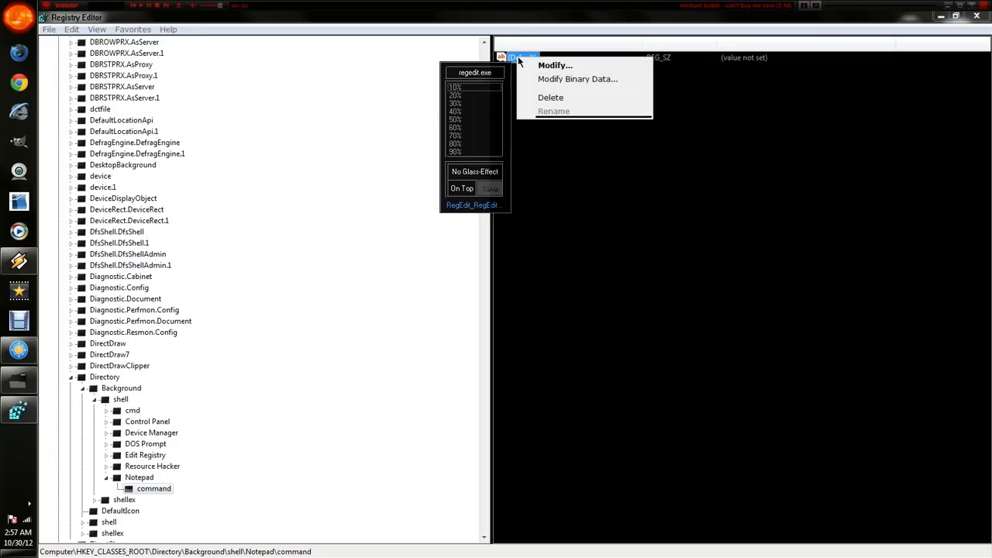
left_click(547, 68)
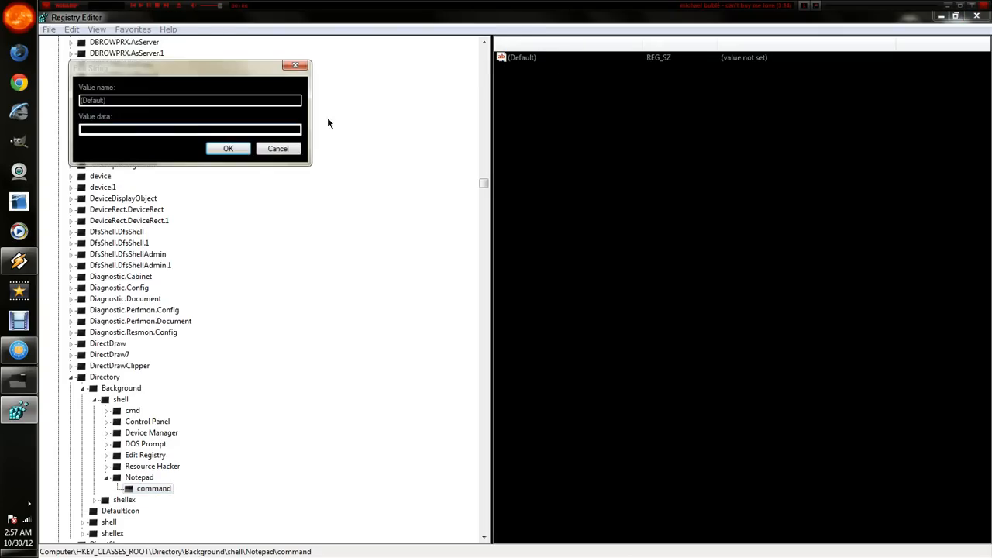
right_click(126, 130)
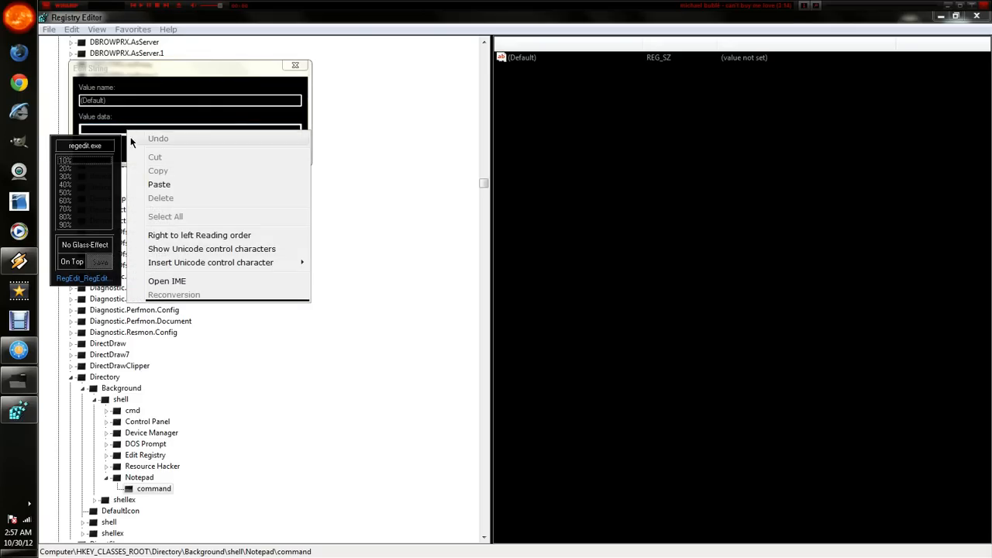
left_click(160, 185)
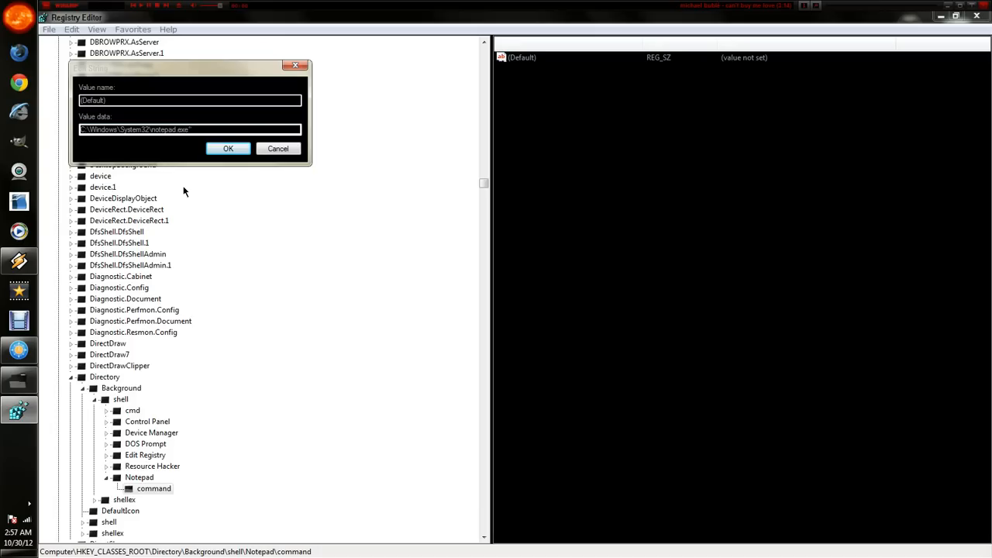
key("Home")
left_click(228, 149)
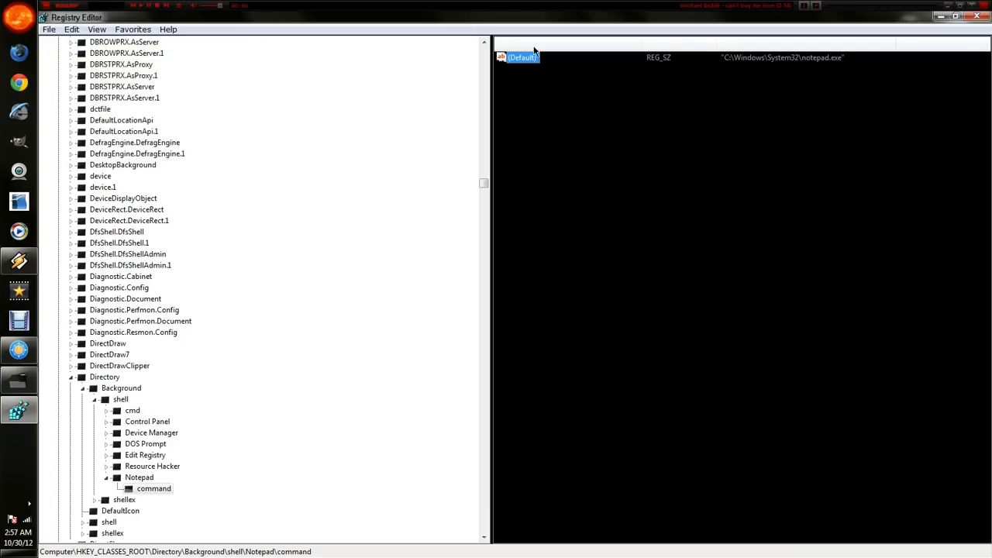
Minimize the Registry Editor, test the Notepad entry in the desktop context menu, and close the Notepad window it opens.
left_click(940, 17)
right_click(645, 182)
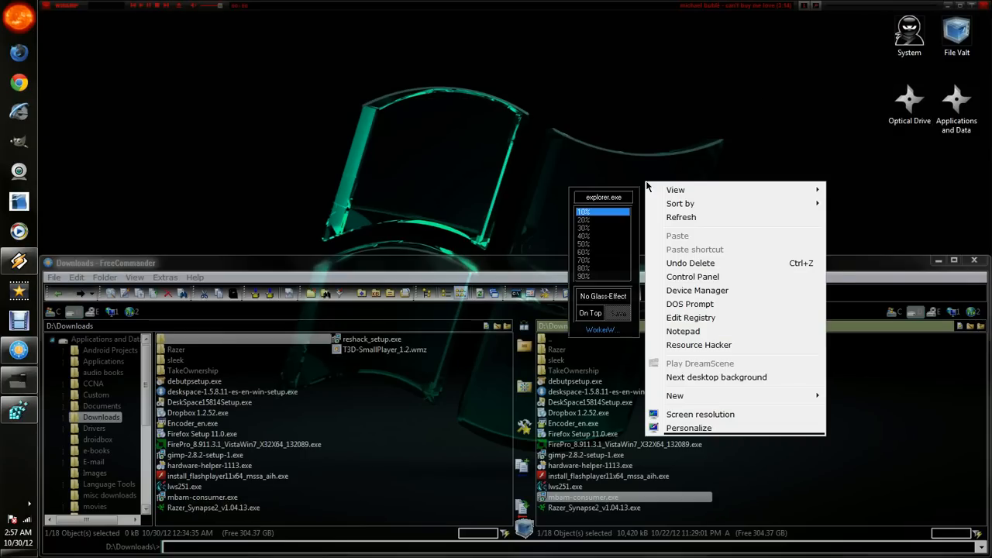
left_click(695, 333)
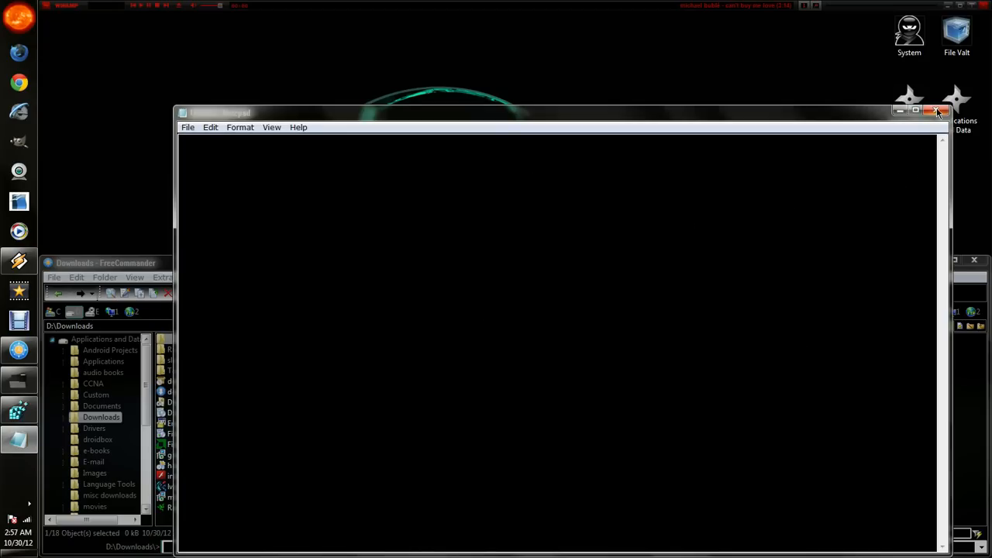
left_click(935, 110)
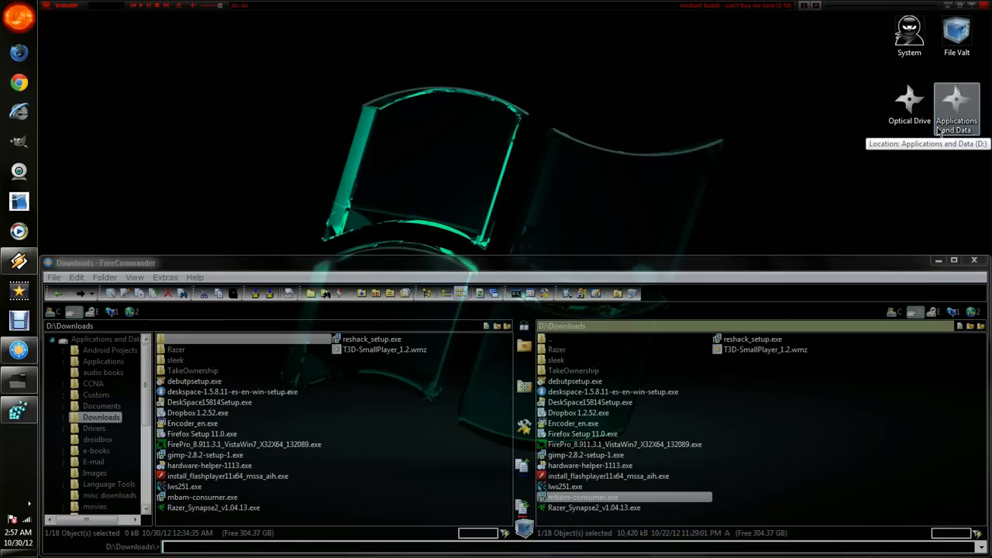